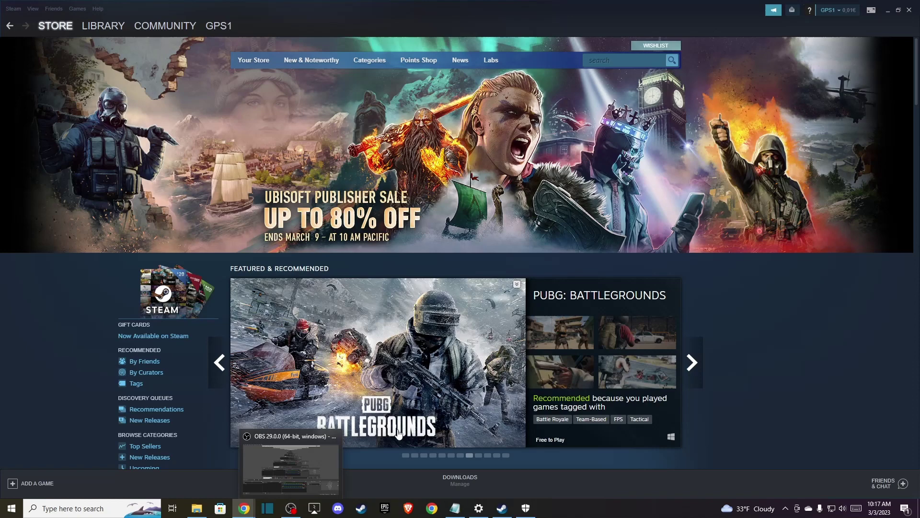
Close the Steam window and relaunch Steam as administrator from Windows search
left_click(10, 12)
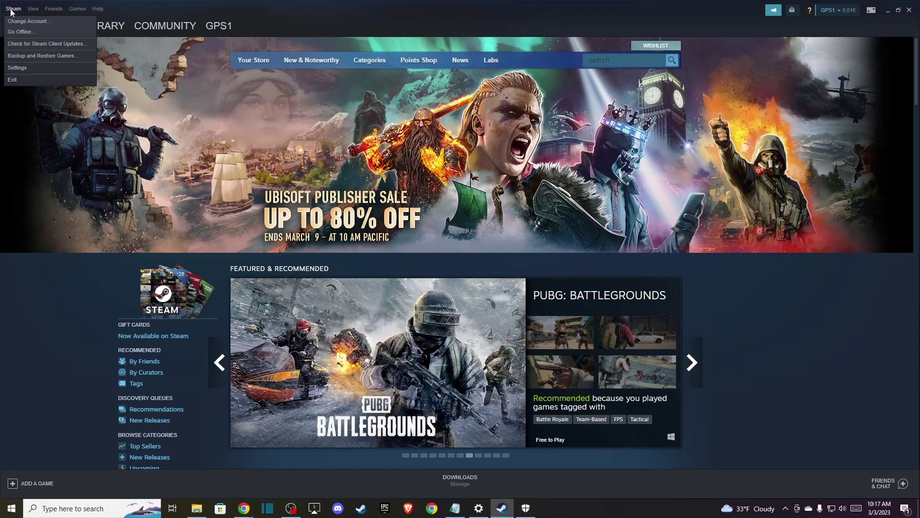
left_click(12, 84)
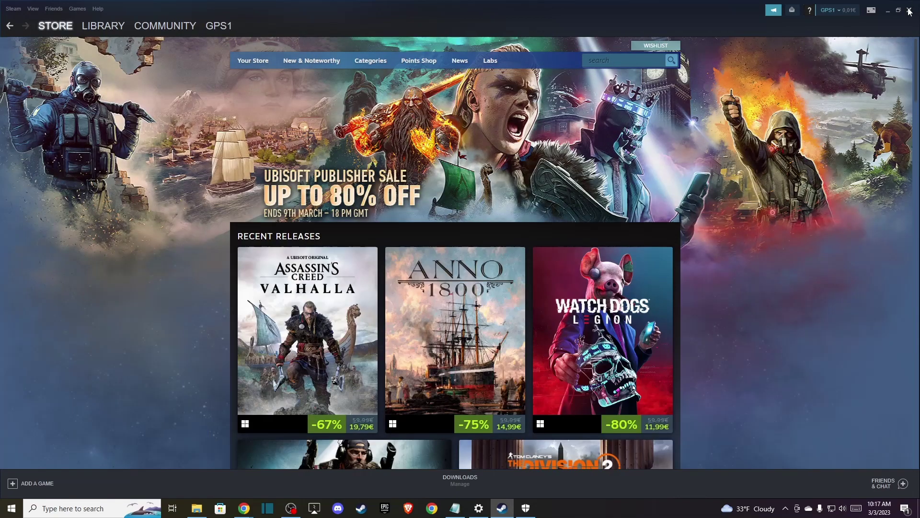
left_click(910, 11)
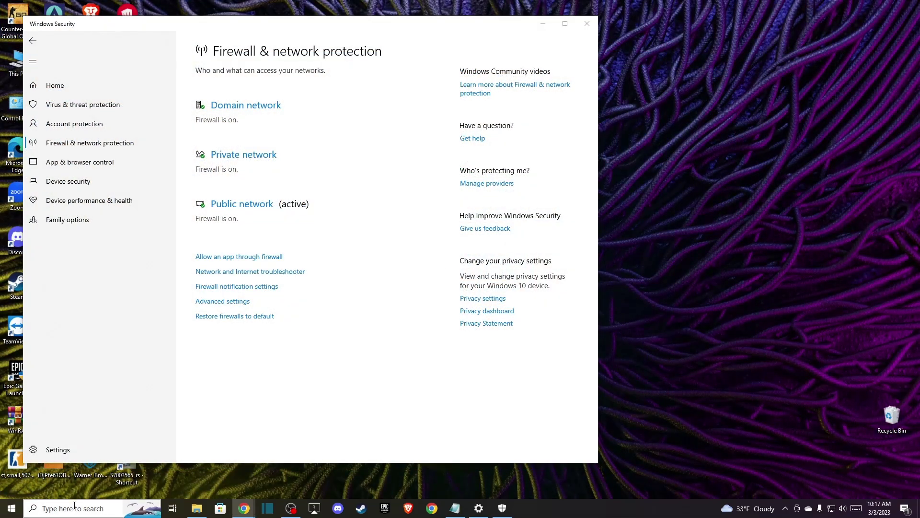
left_click(72, 508)
type("st")
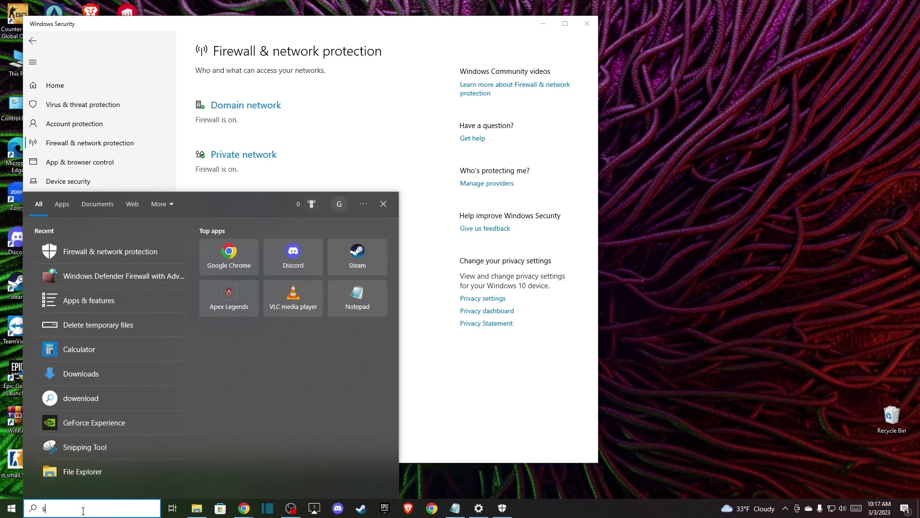
right_click(87, 247)
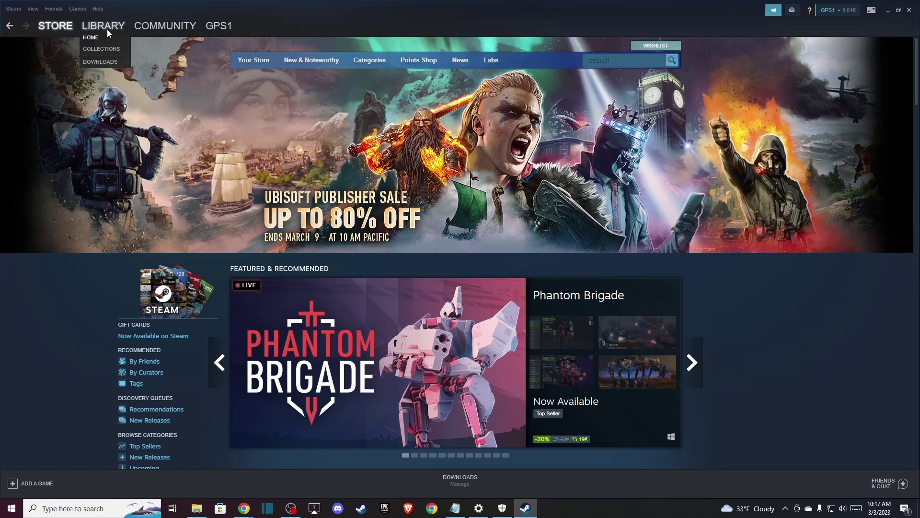
View the Local Files tab of Apex Legends' Properties in the library, then close Properties
left_click(107, 27)
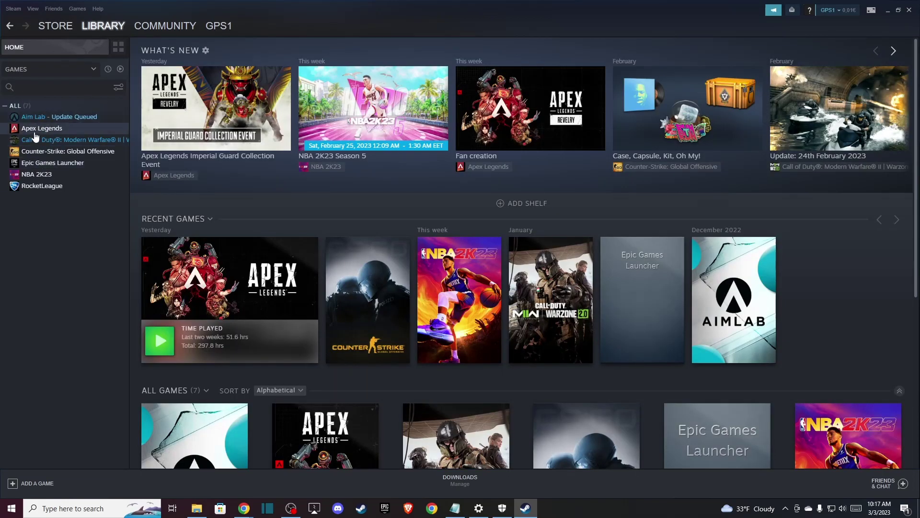
right_click(50, 129)
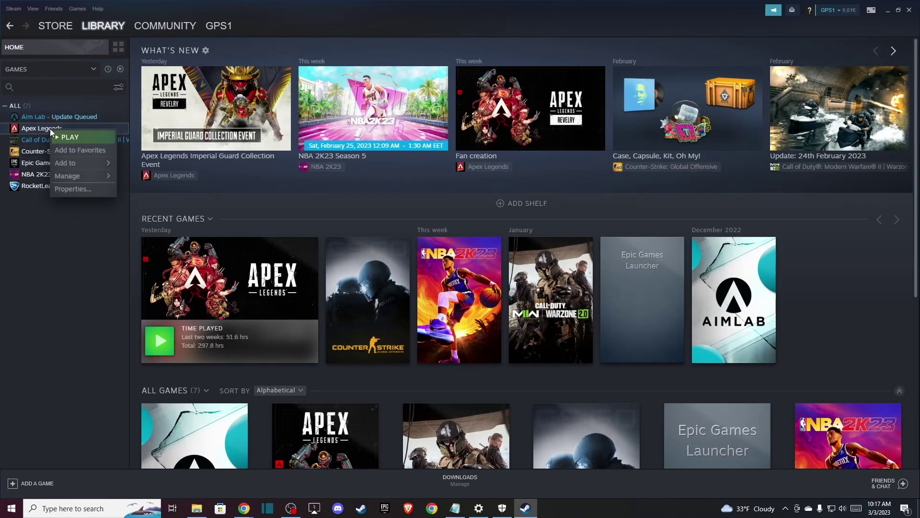
left_click(72, 188)
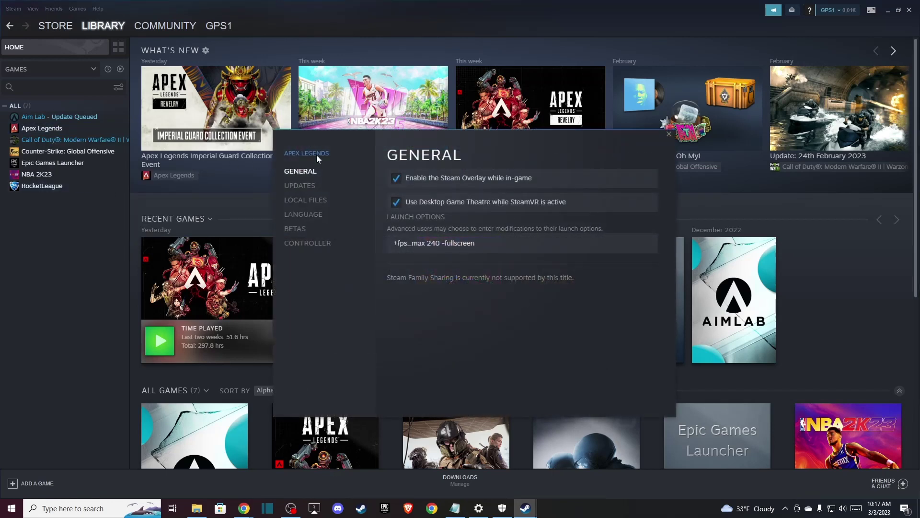
left_click(307, 199)
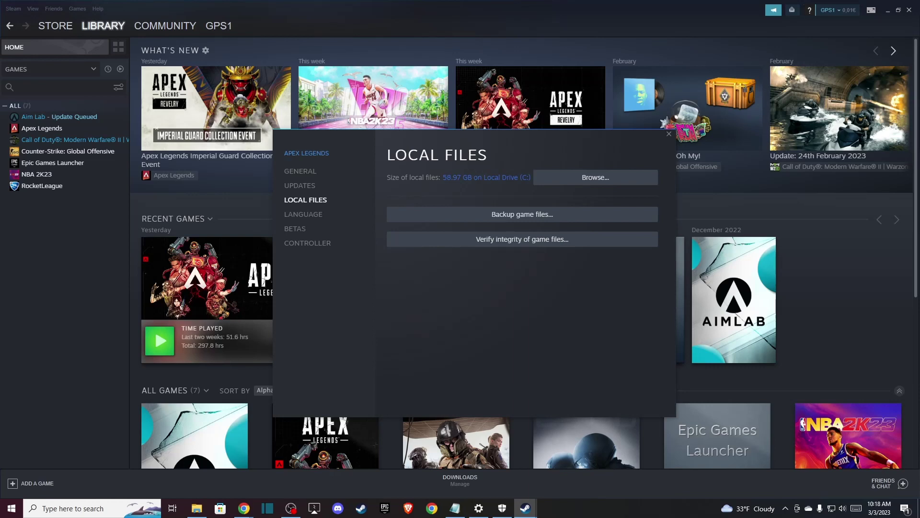
left_click(669, 134)
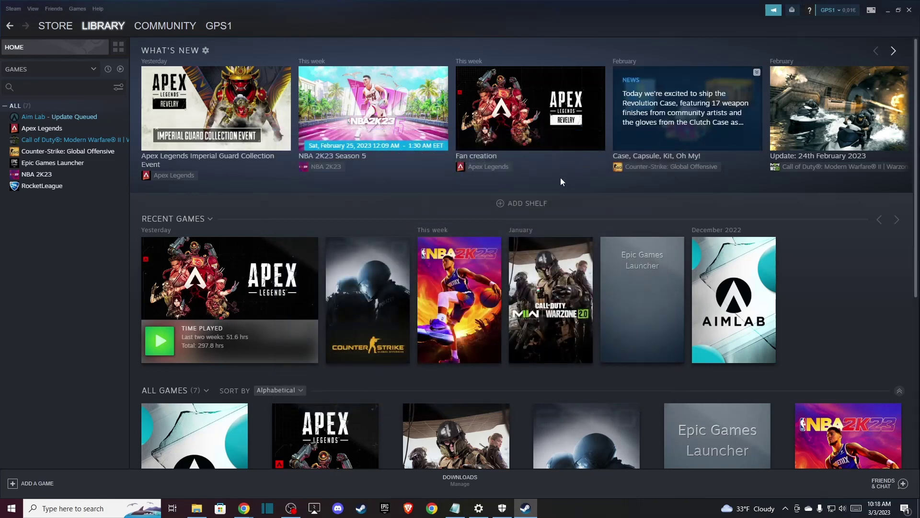
left_click(65, 512)
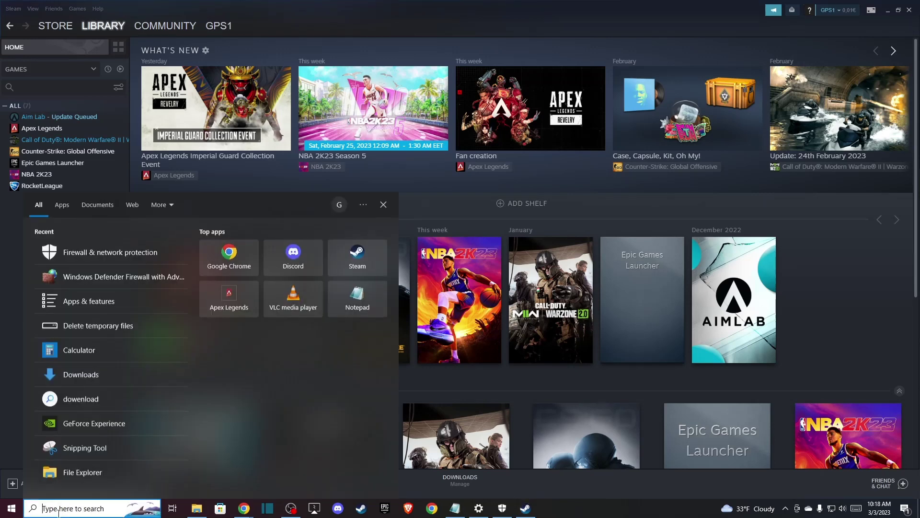
left_click(122, 258)
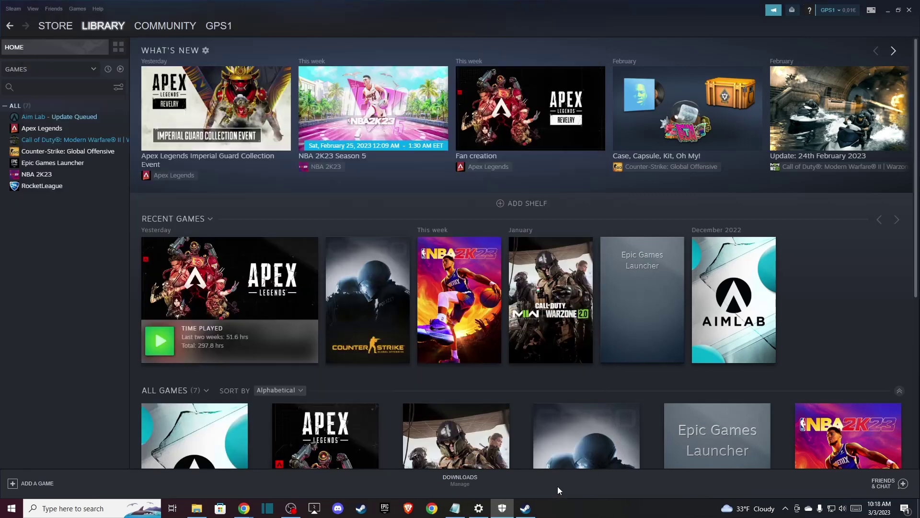
left_click(502, 508)
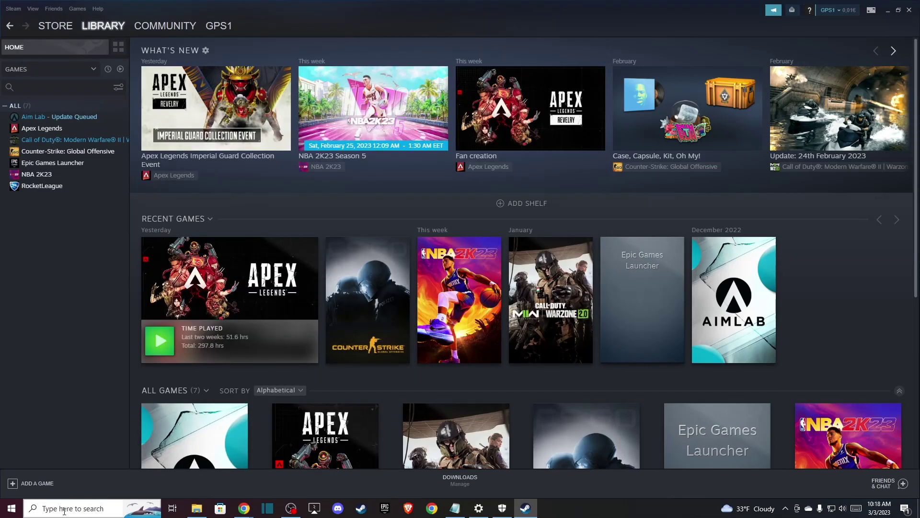
left_click(64, 511)
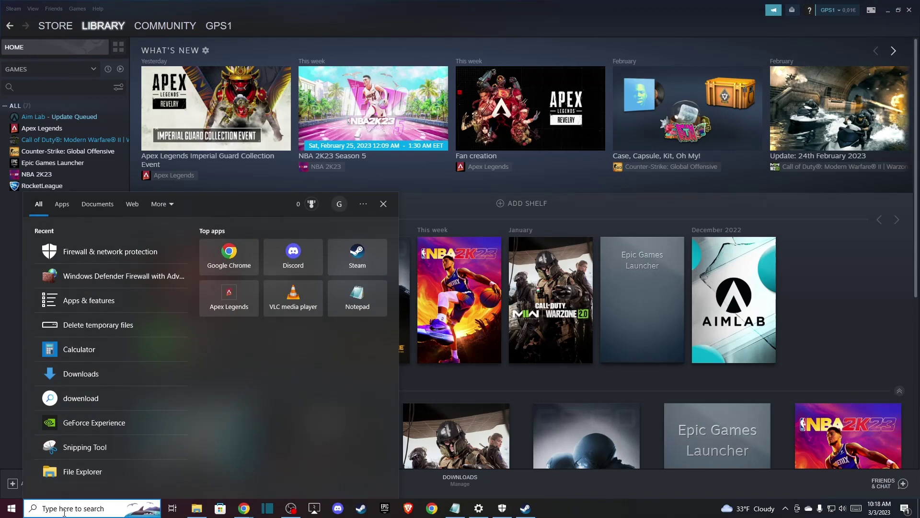
left_click(84, 302)
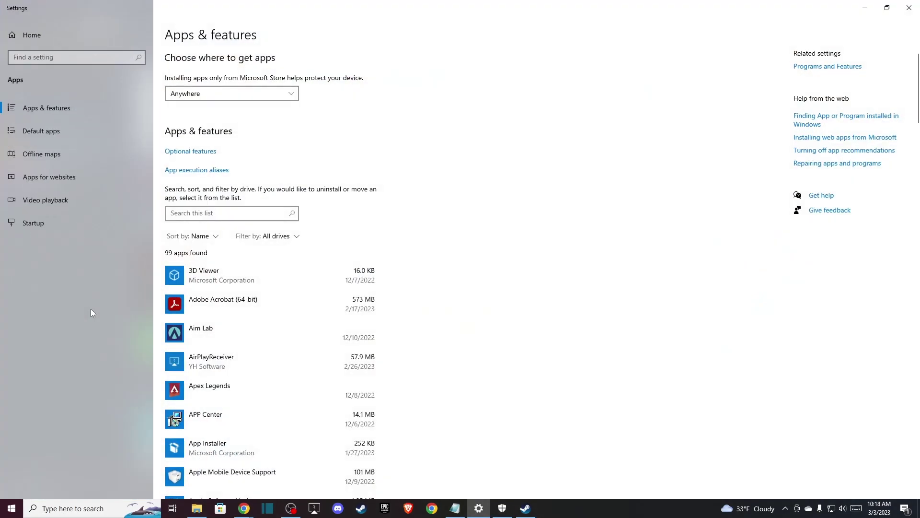
scroll(256, 265, "down", 5)
scroll(258, 266, "down", 3)
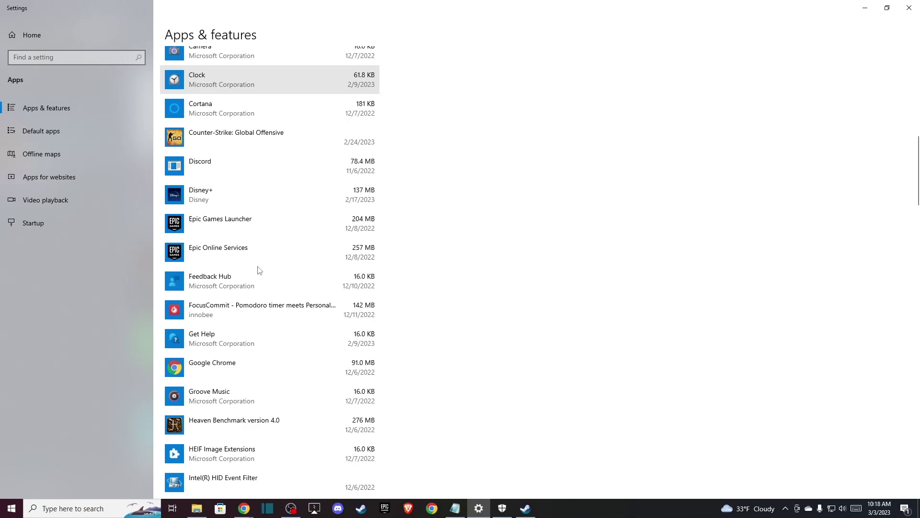
scroll(258, 266, "down", 3)
scroll(258, 266, "down", 5)
scroll(257, 266, "down", 5)
scroll(257, 267, "down", 6)
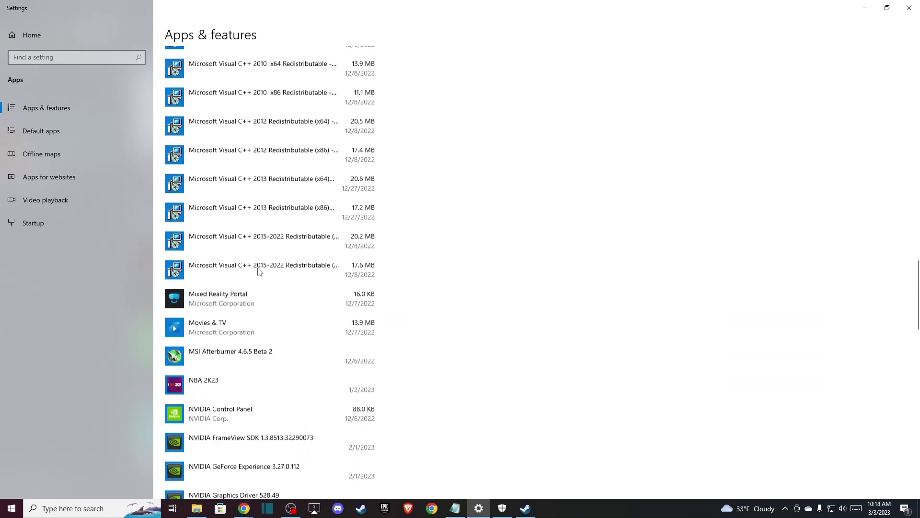
scroll(258, 270, "down", 5)
scroll(256, 272, "down", 5)
scroll(256, 271, "down", 5)
scroll(254, 274, "down", 8)
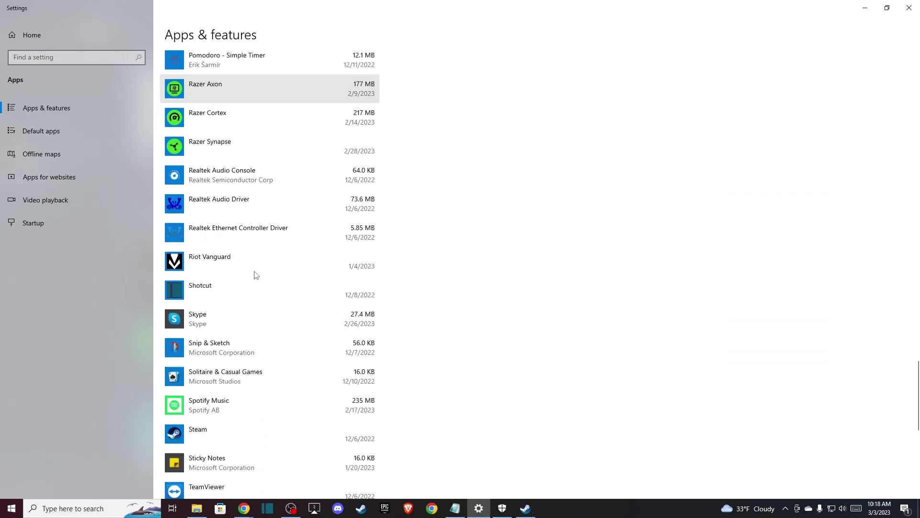
scroll(253, 274, "down", 5)
scroll(254, 274, "down", 5)
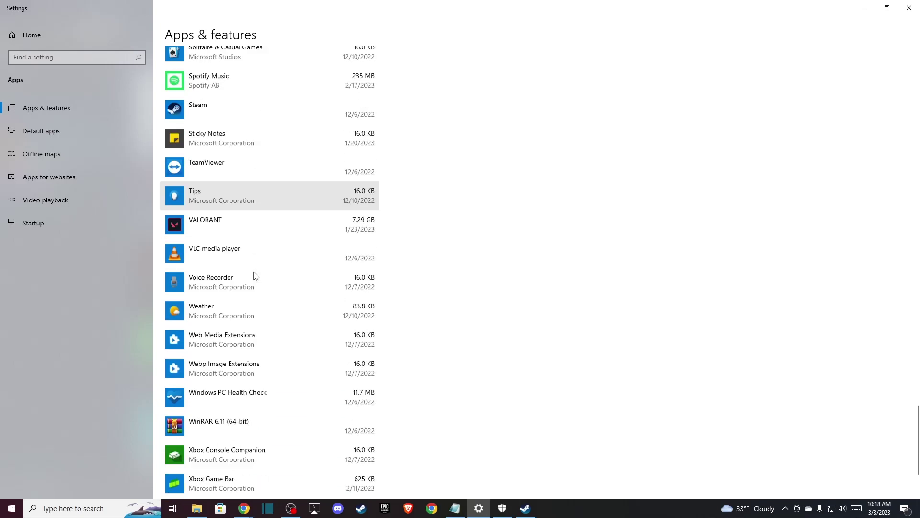
scroll(251, 272, "down", 1)
scroll(237, 237, "up", 2)
left_click(206, 121)
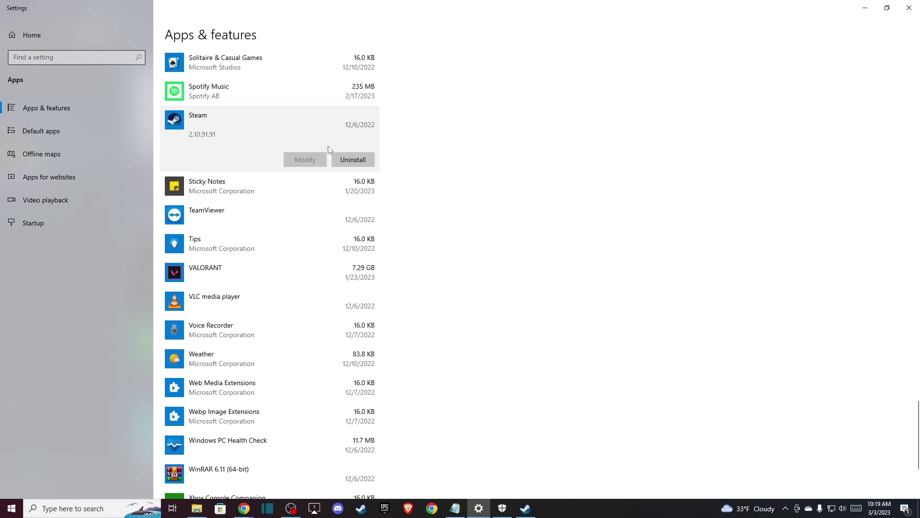
left_click(909, 7)
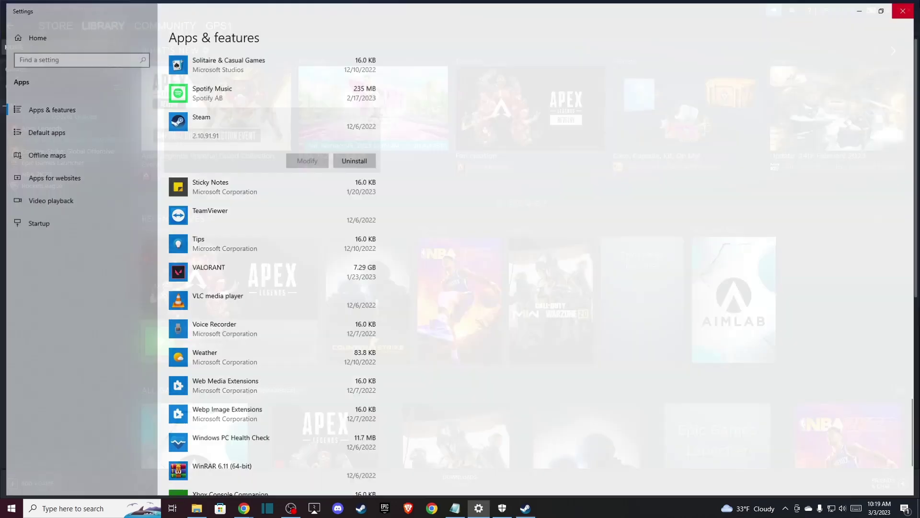